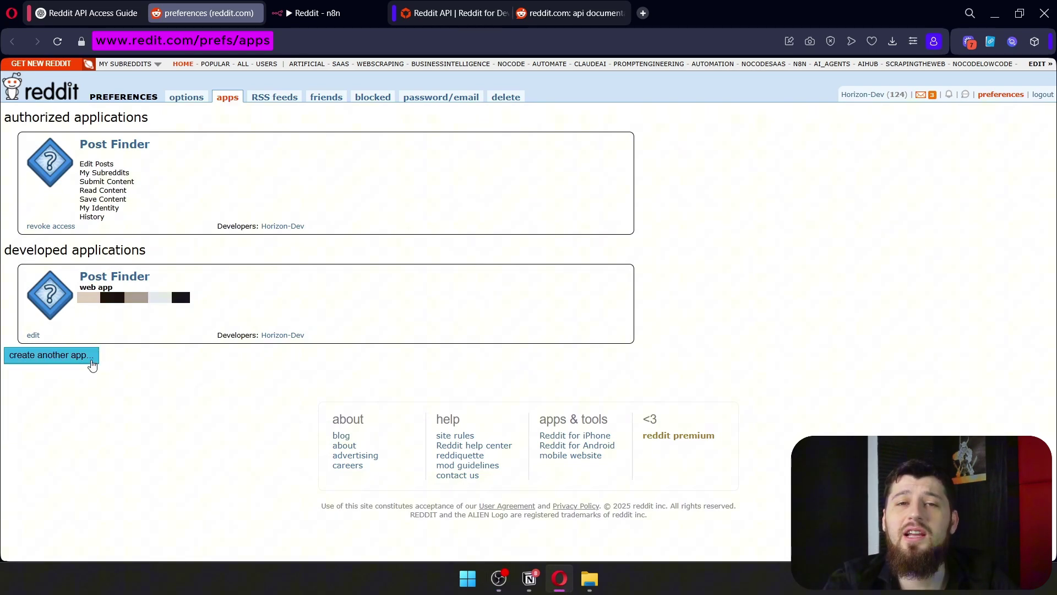
Start a new Reddit app on the prefs/apps page named 'N8N Integration' from the autofill suggestion.
click(92, 363)
scroll(107, 248, down, 3)
click(108, 199)
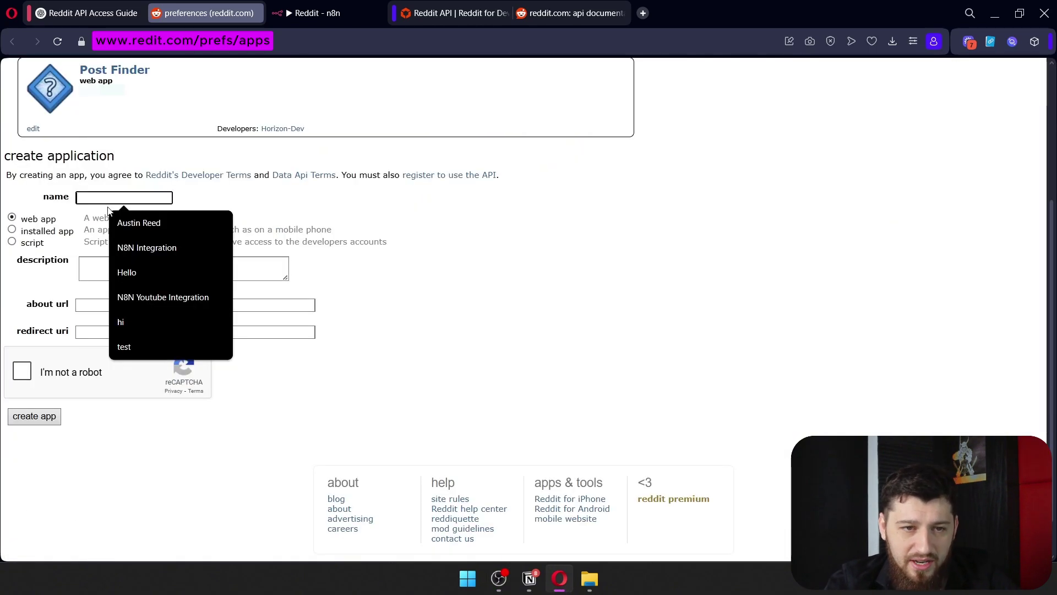
click(143, 246)
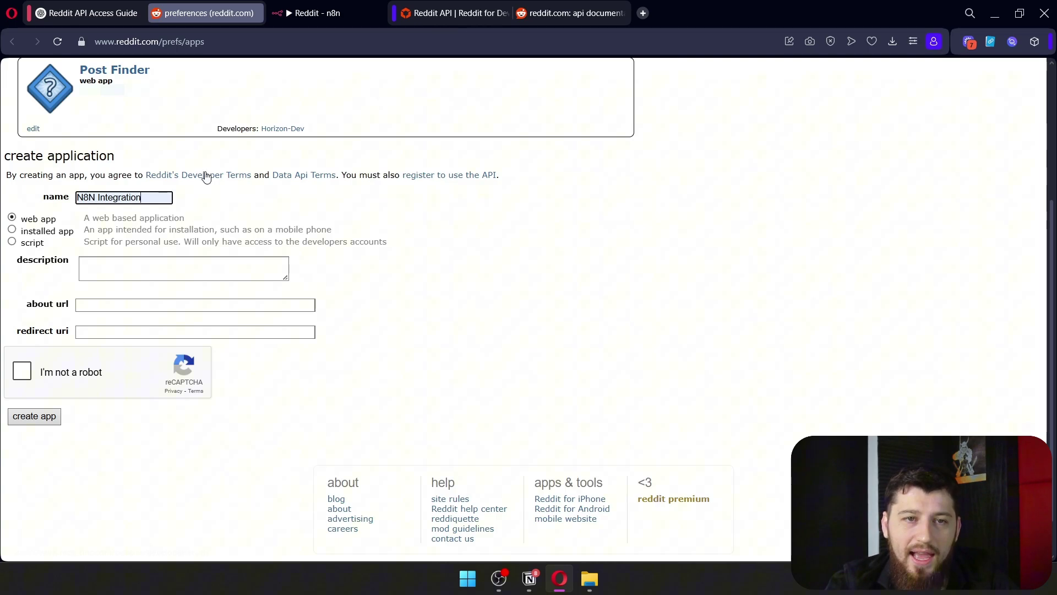
click(321, 19)
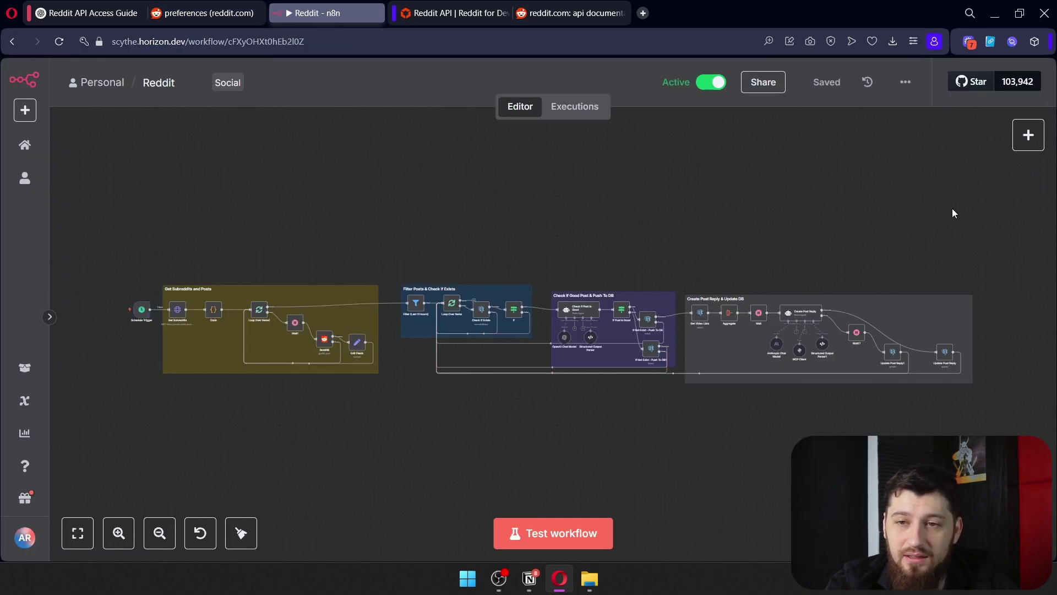
Add a Reddit node to the workflow and start creating a new Reddit credential.
click(1028, 134)
text(red)
click(860, 256)
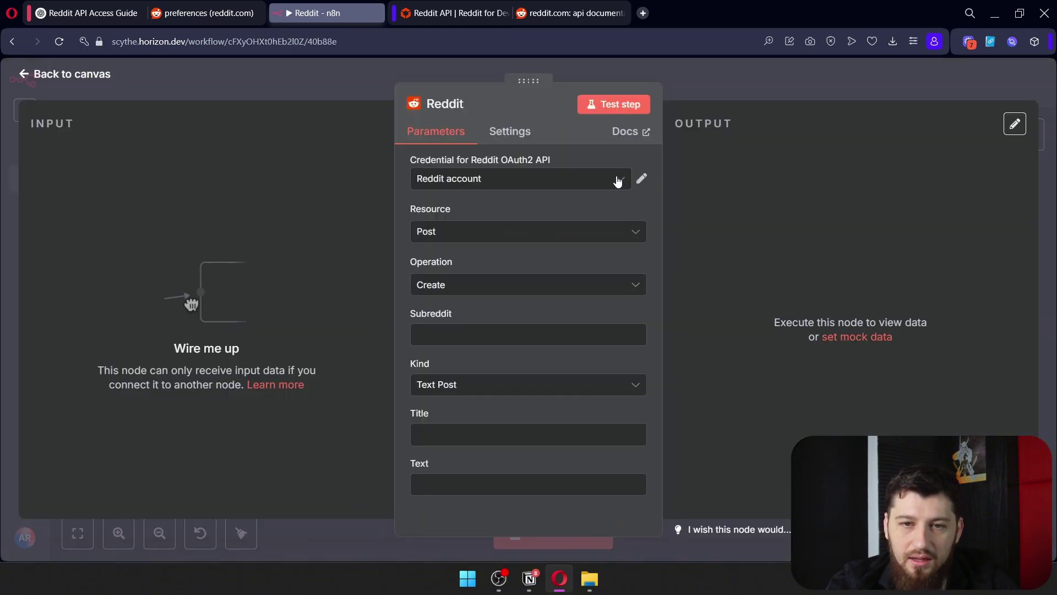
click(616, 181)
click(469, 252)
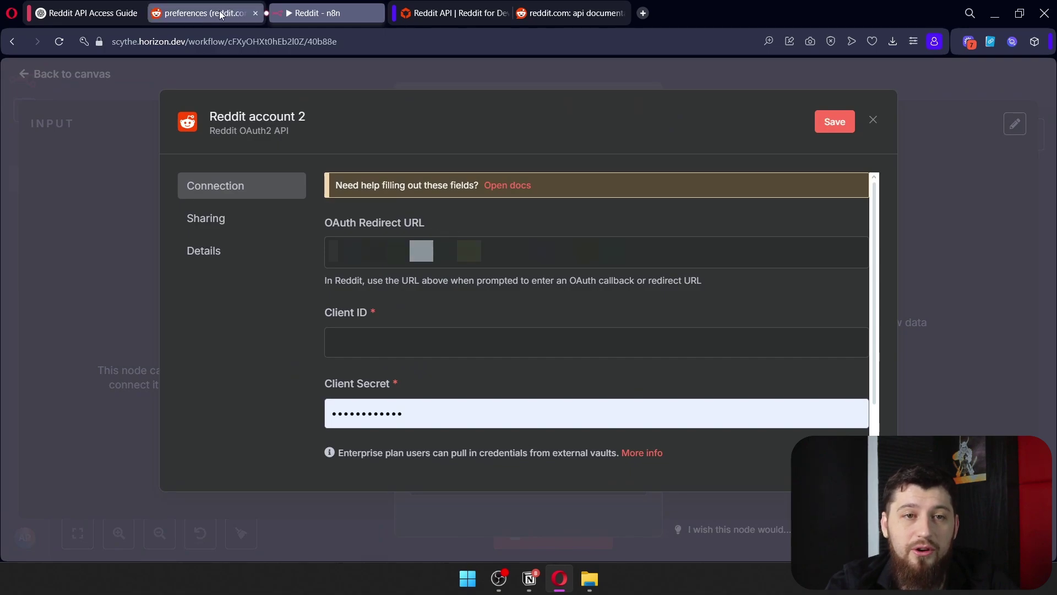
Enter the redirect URI in the Reddit app, then put its secret into the n8n Client Secret field.
click(202, 13)
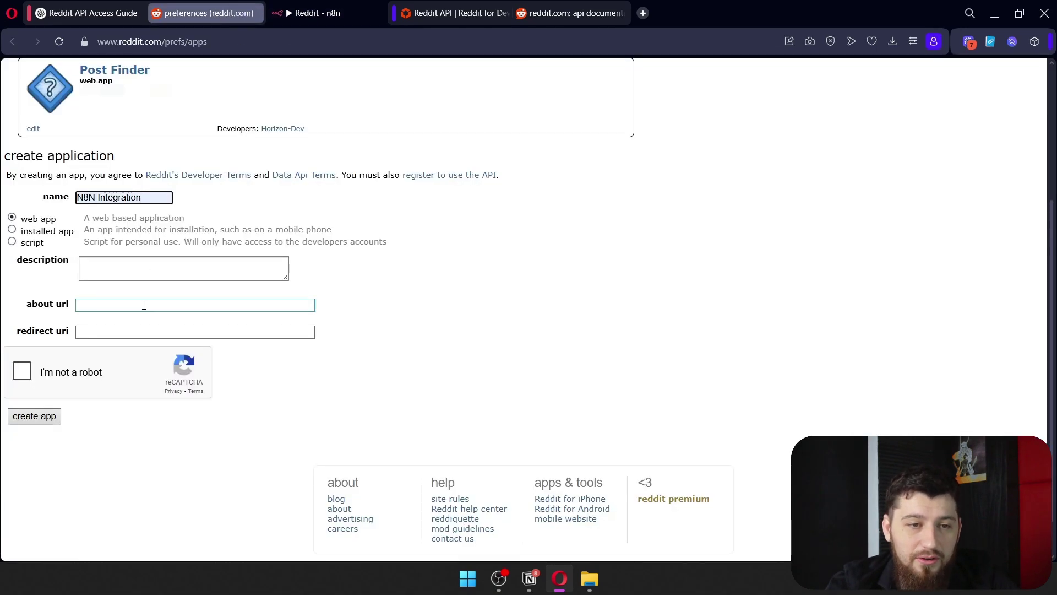
click(137, 331)
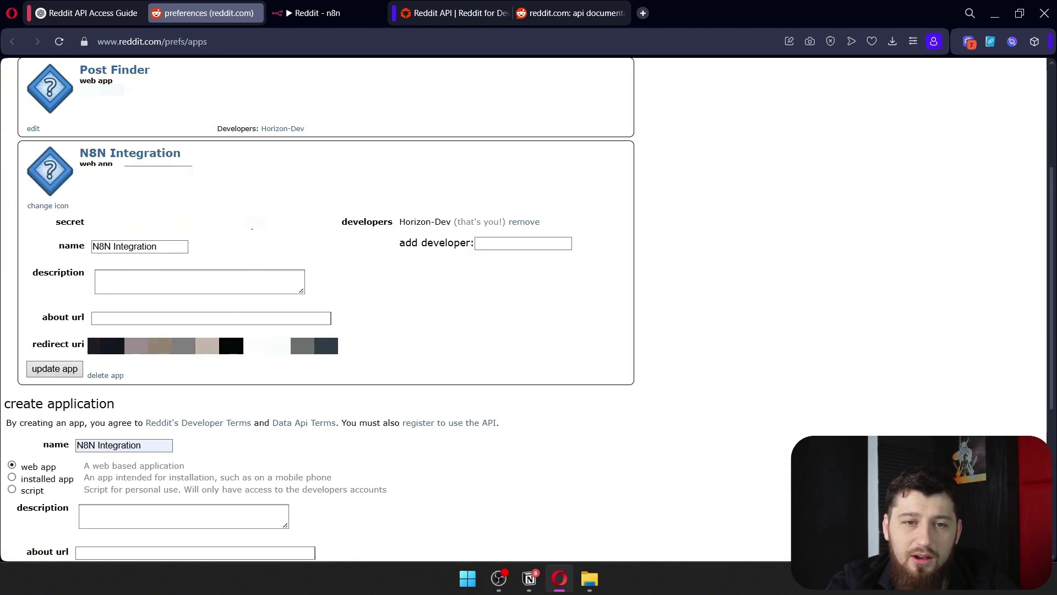
click(342, 11)
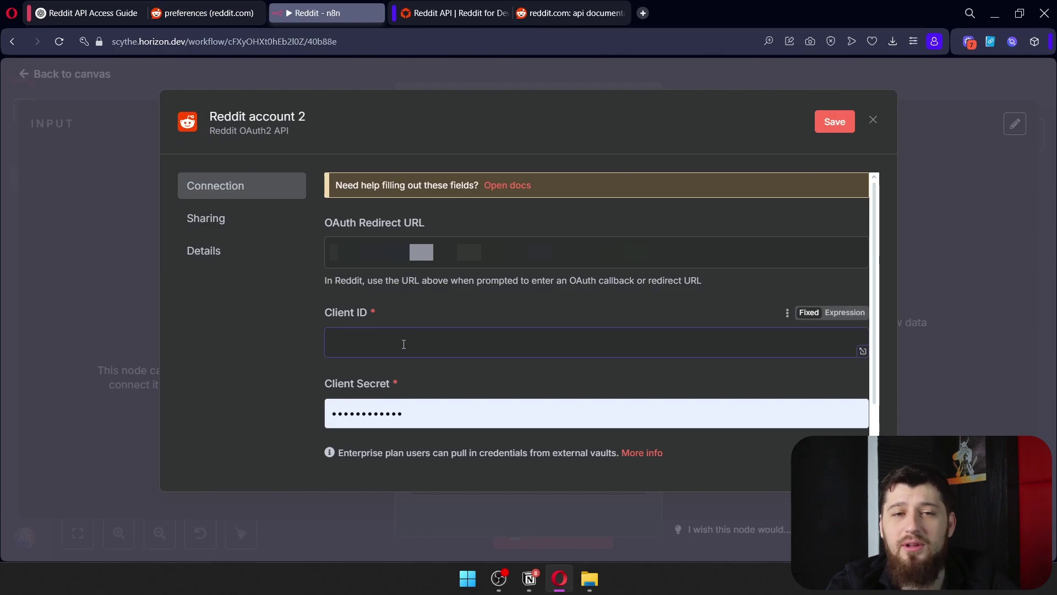
click(427, 421)
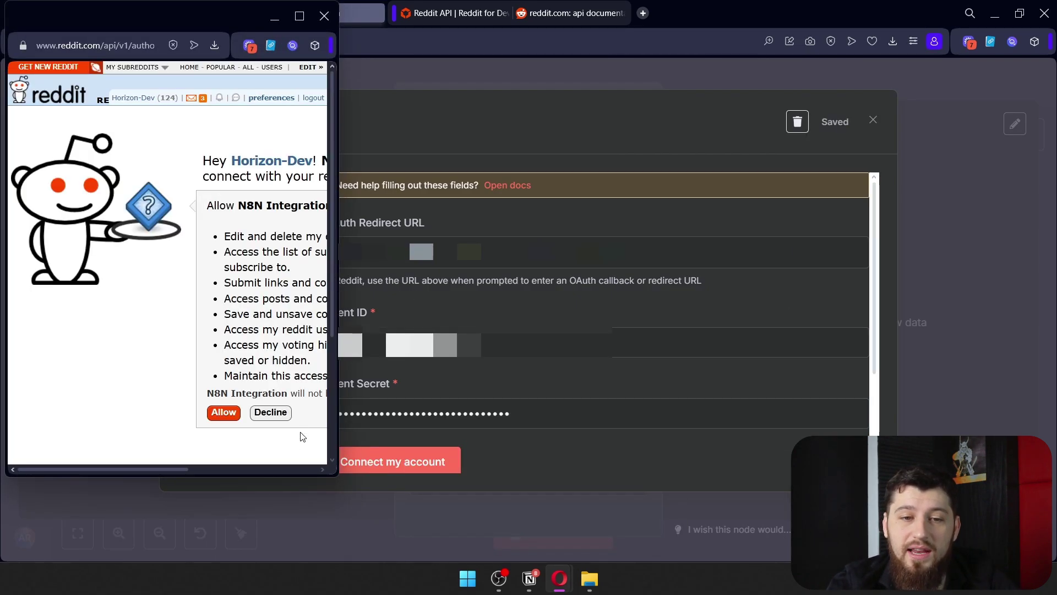
Maximize the Reddit authorization popup and allow N8N Integration access to the account.
click(298, 16)
click(468, 412)
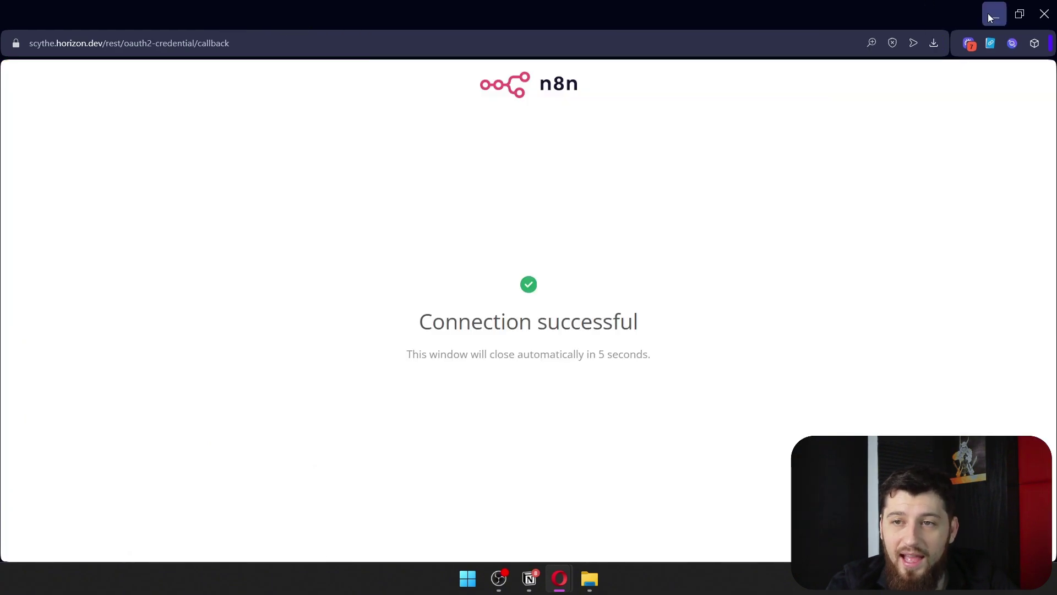